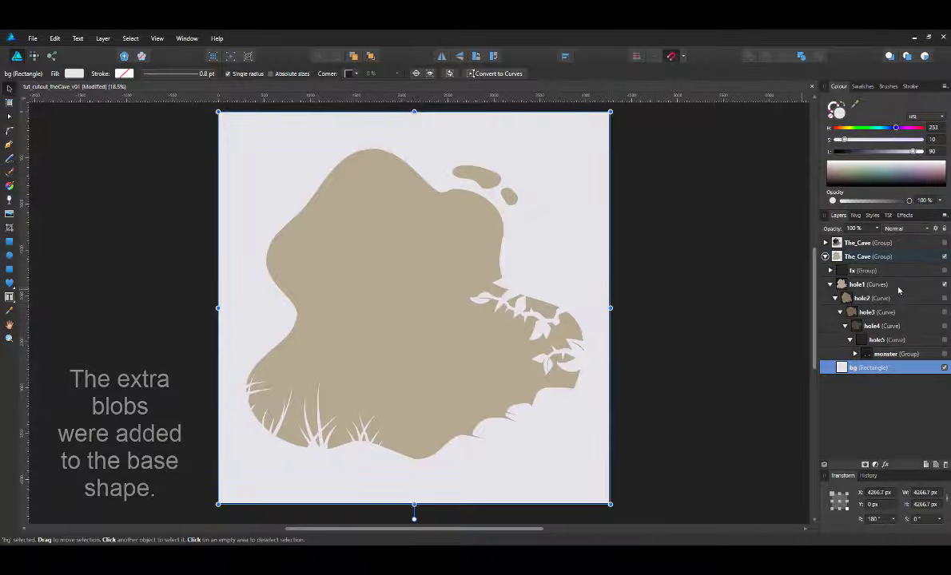
Step: Make the hole2, hole3, hole4, hole5 and monster layers visible inside the cave group
{"action": "left_click", "coordinate": [945, 298]}
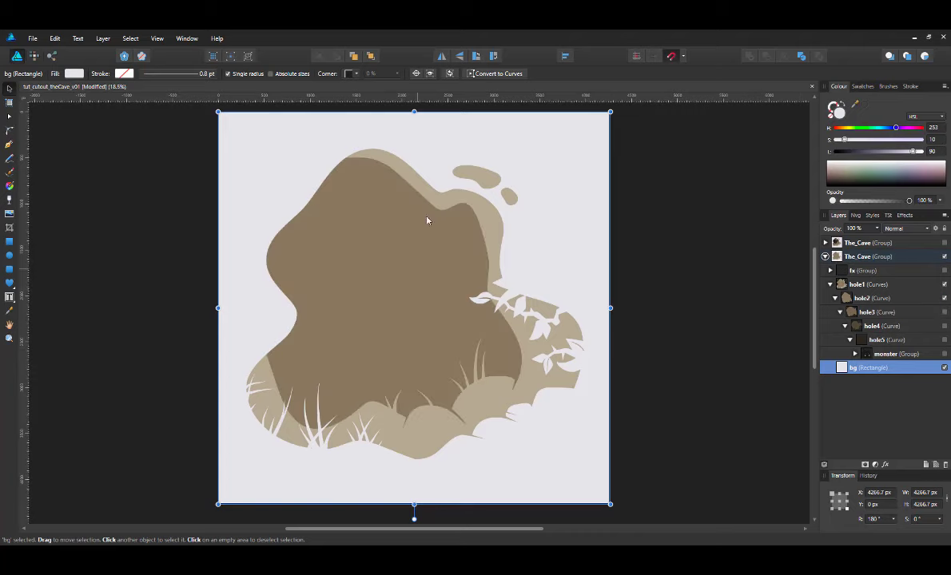
{"action": "left_click", "coordinate": [886, 313]}
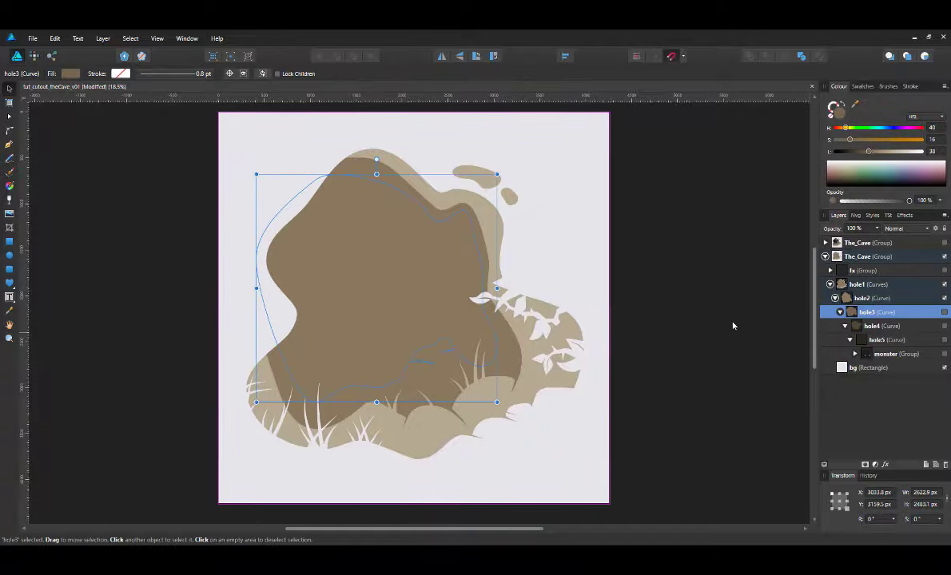
{"action": "left_click", "coordinate": [945, 312]}
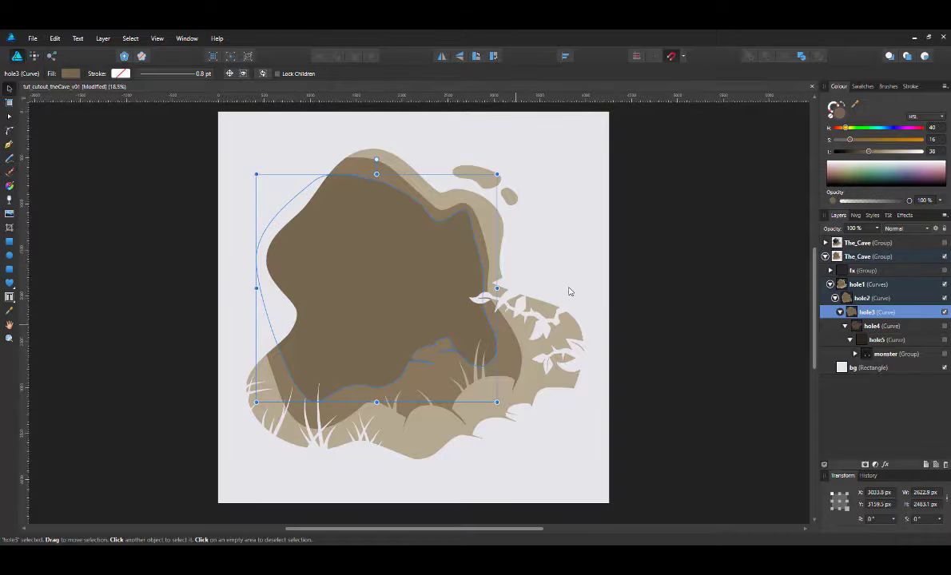
{"action": "left_click", "coordinate": [945, 326]}
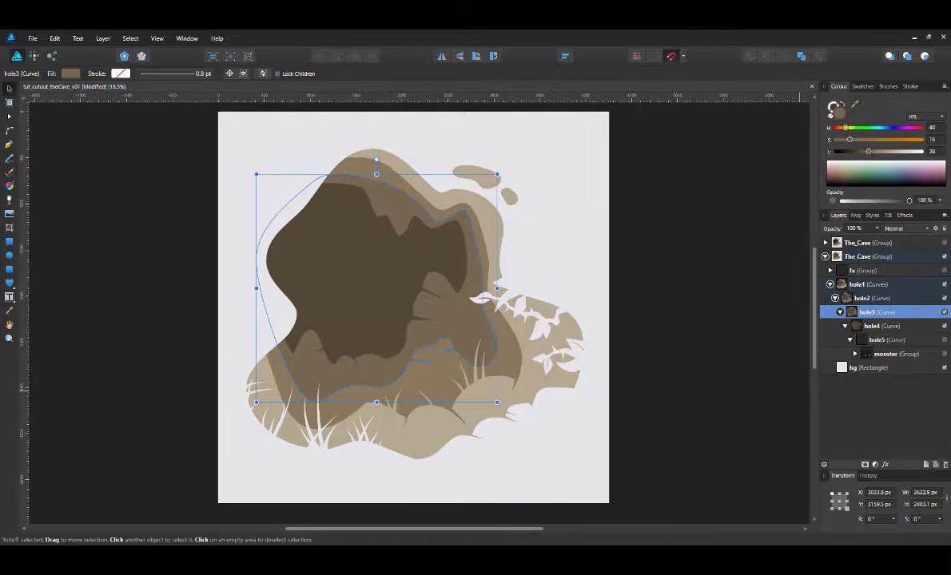
{"action": "left_click", "coordinate": [945, 340]}
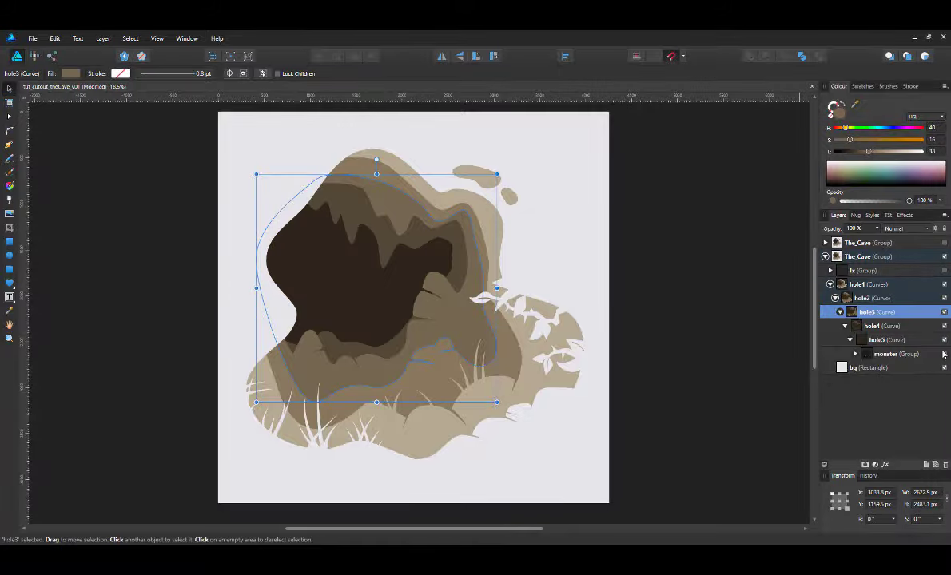
{"action": "left_click", "coordinate": [945, 354]}
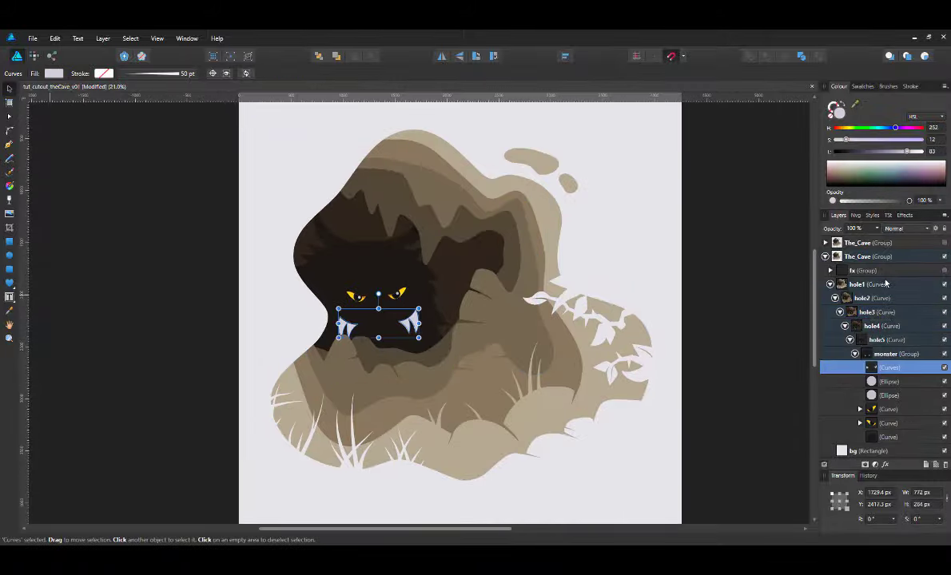
Step: Enable an Inner Shadow layer effect on the hole1 shape and show its settings
{"action": "left_click", "coordinate": [879, 285]}
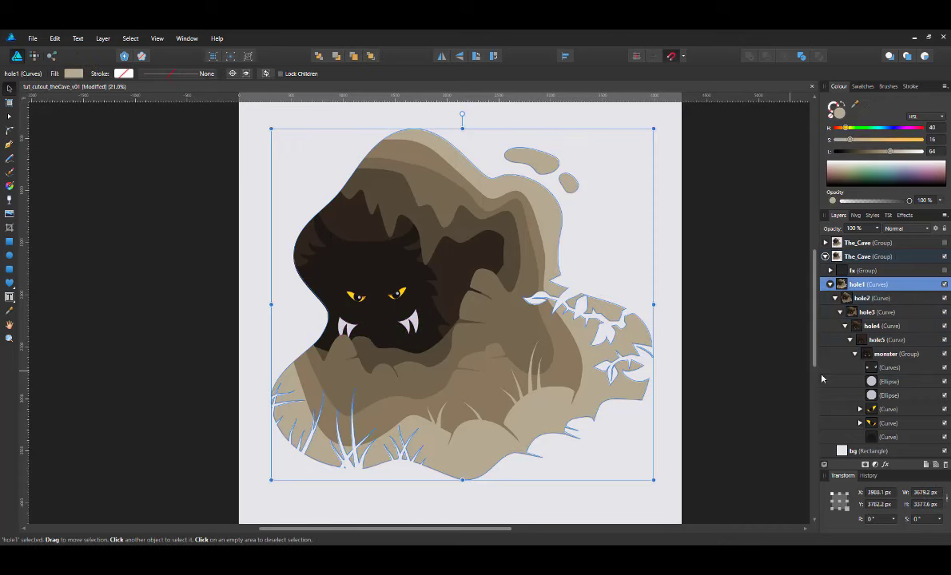
{"action": "left_click", "coordinate": [884, 464]}
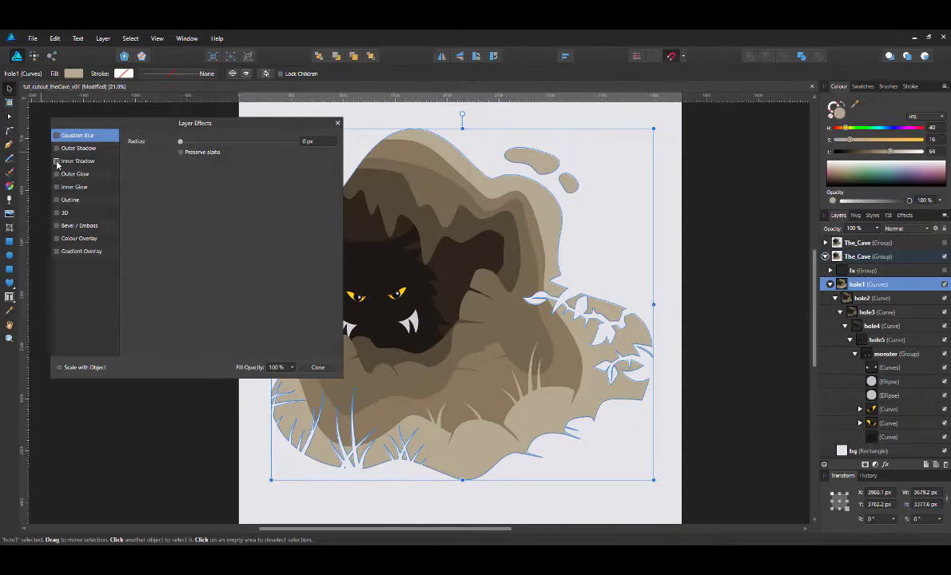
{"action": "left_click", "coordinate": [57, 162]}
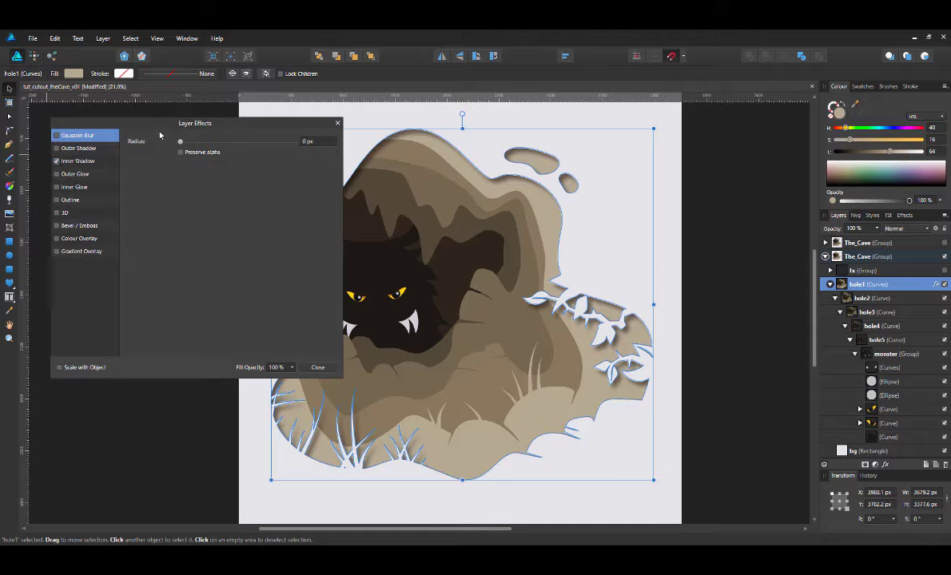
{"action": "left_click", "coordinate": [84, 161]}
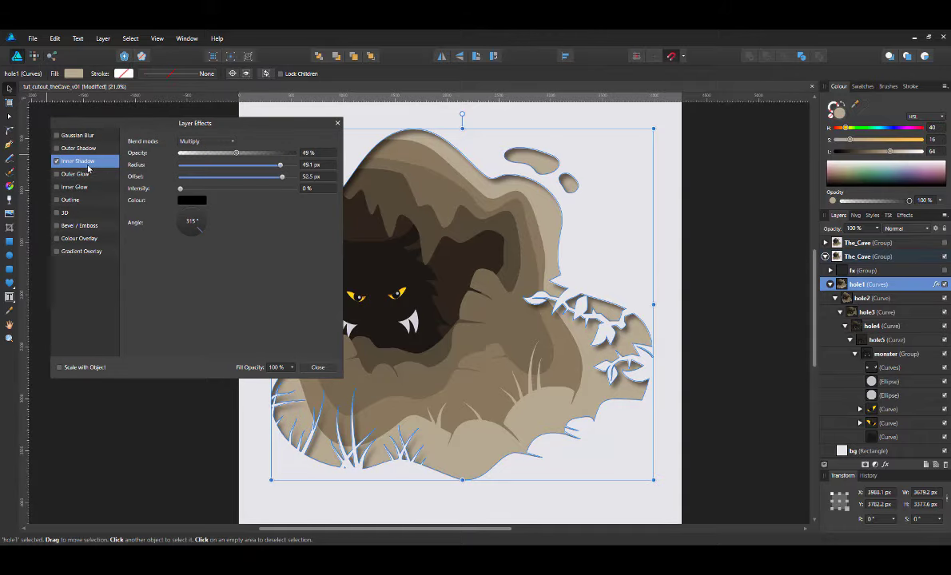
Step: Set the hole1 inner shadow's radius and offset to 50 px each, then close the effect settings and deselect
{"action": "left_click", "coordinate": [314, 167]}
{"action": "type", "text": "50"}
{"action": "key", "text": "Return"}
{"action": "left_click", "coordinate": [319, 182]}
{"action": "type", "text": "5"}
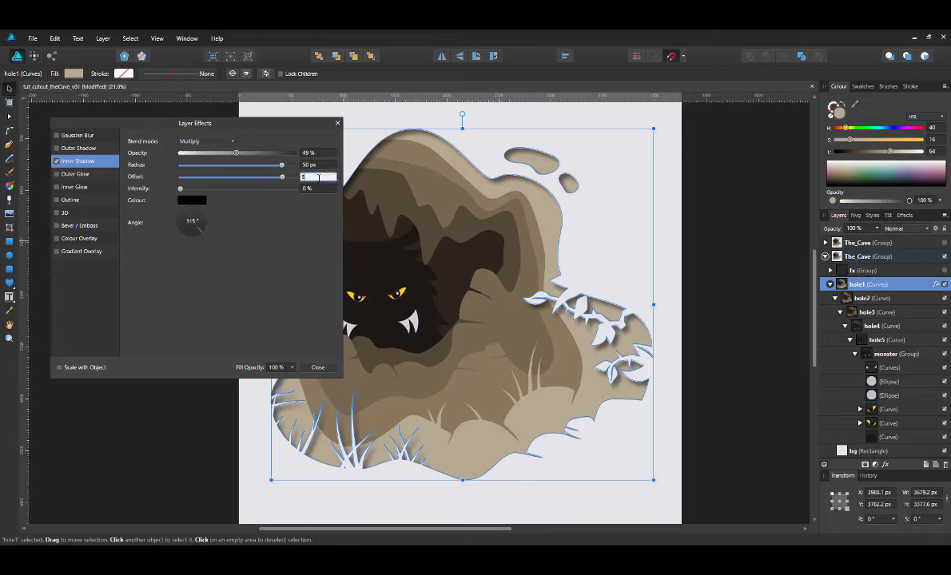
{"action": "key", "text": "Return"}
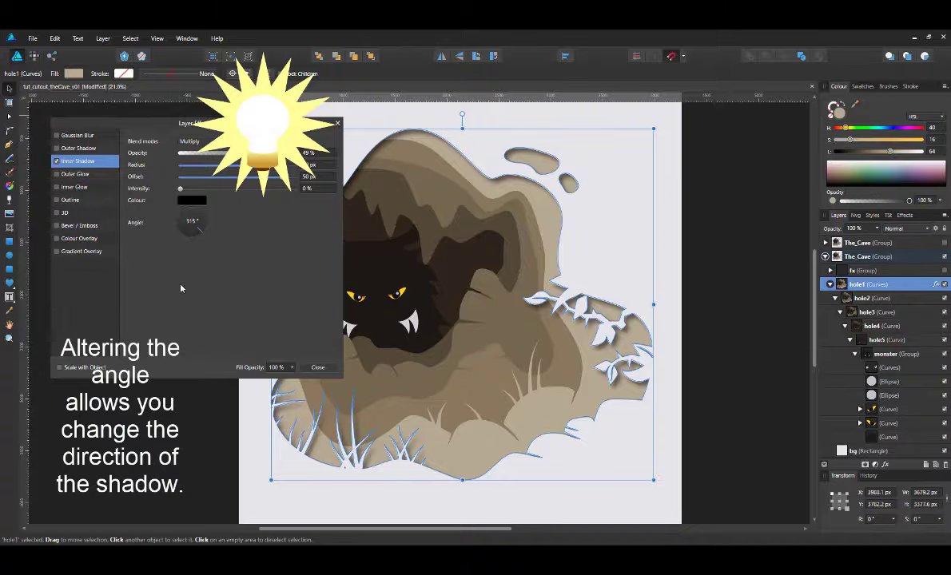
{"action": "left_click", "coordinate": [317, 367]}
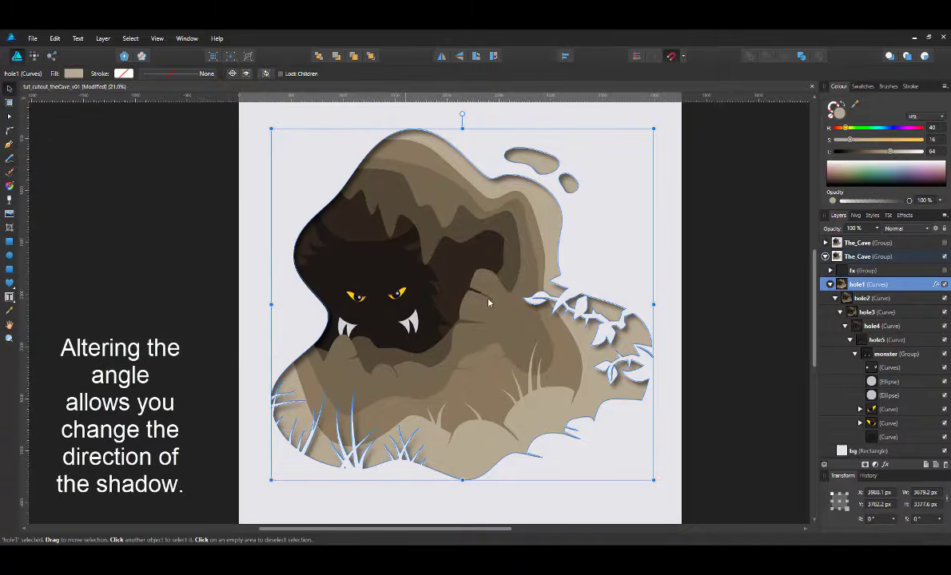
{"action": "left_click", "coordinate": [703, 278]}
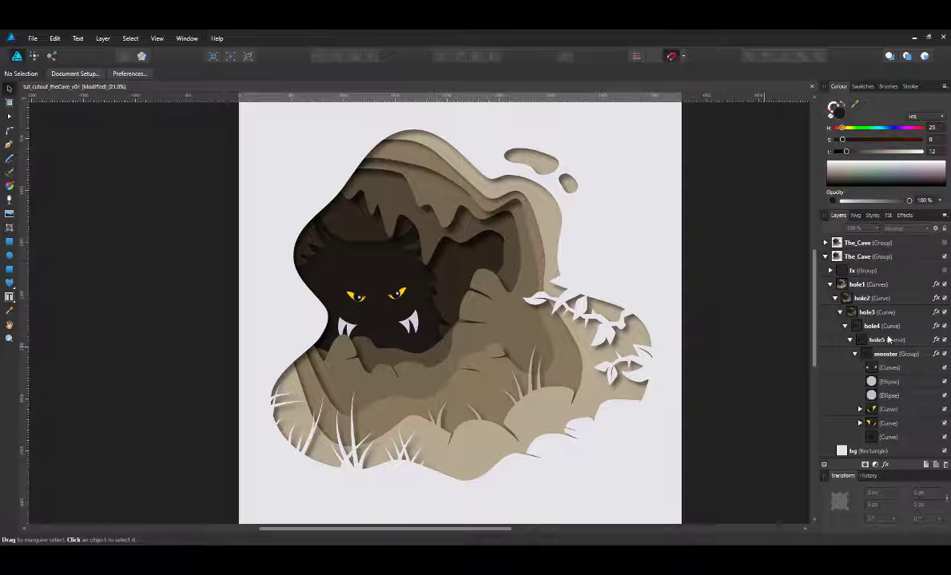
Step: Make the fx group of small dots visible and expand it to list its curves
{"action": "left_click", "coordinate": [944, 271]}
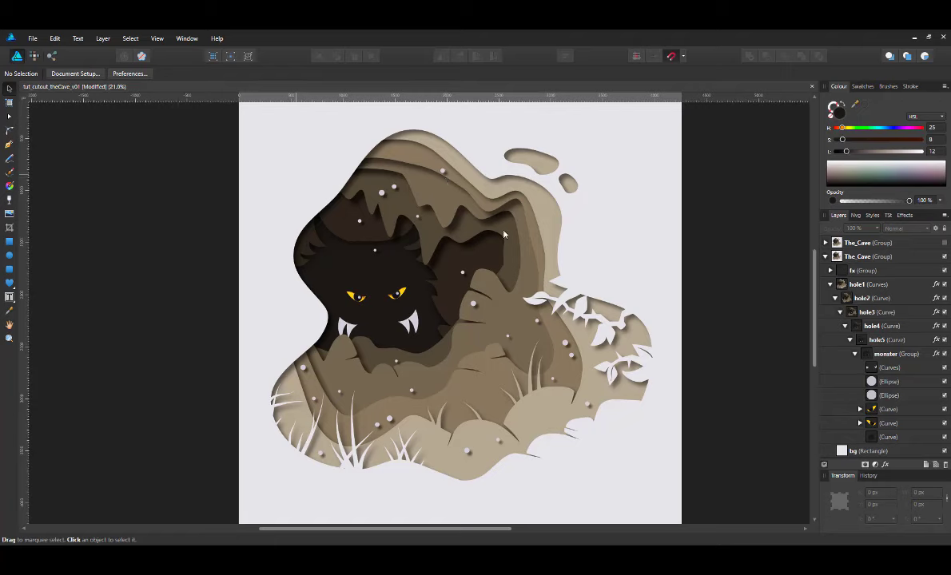
{"action": "left_click", "coordinate": [831, 271]}
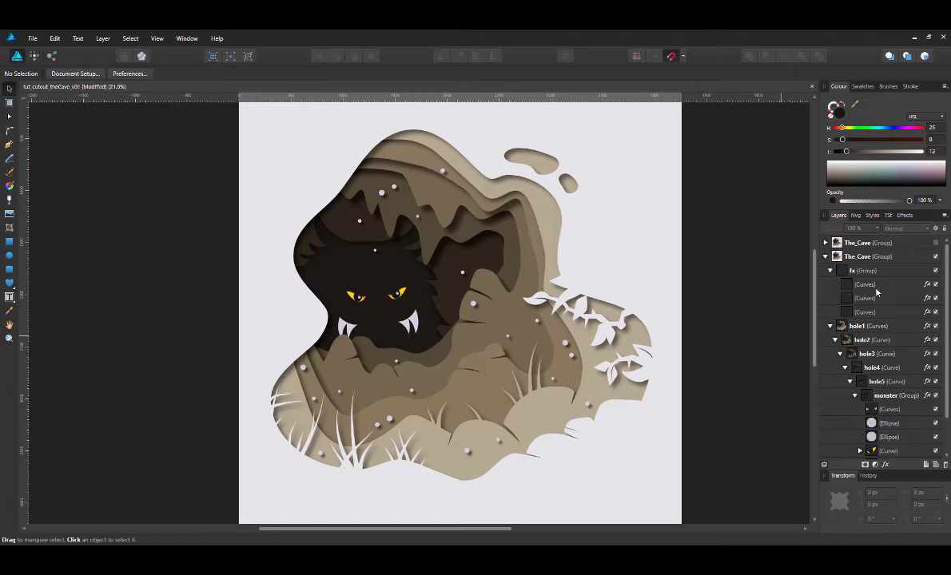
Step: Increase the Outer Shadow offset slightly on the second curves layer of the fx group
{"action": "left_click", "coordinate": [865, 298]}
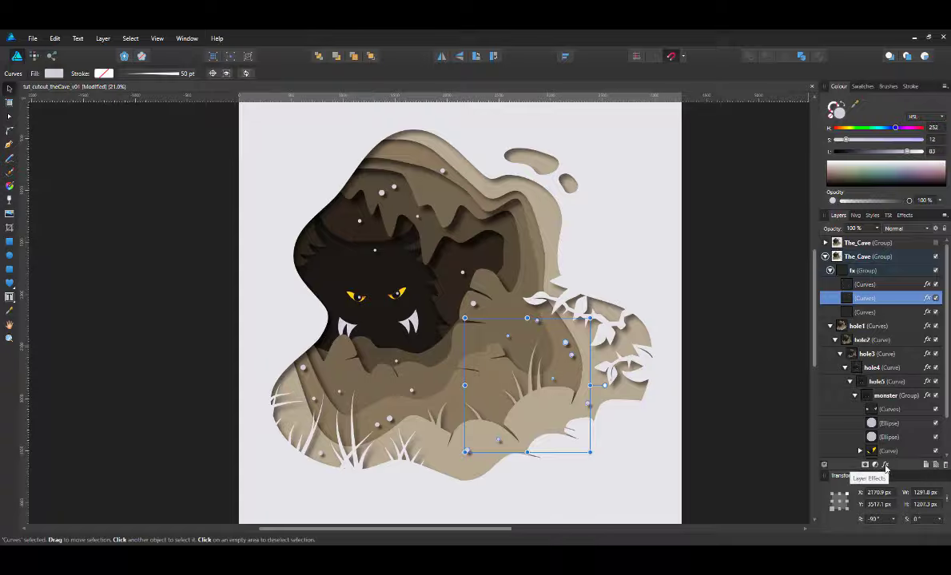
{"action": "left_click", "coordinate": [885, 466]}
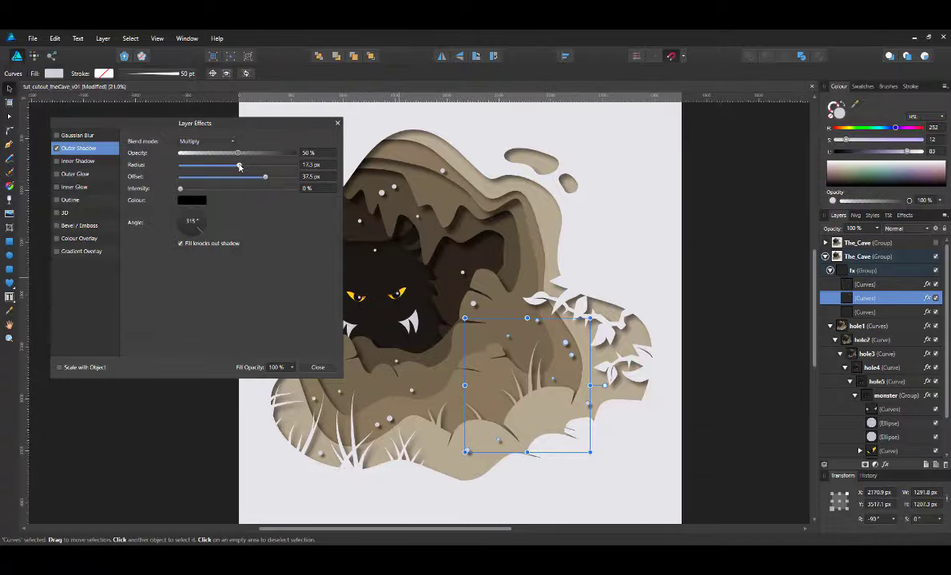
{"action": "mouse_move", "coordinate": [265, 176]}
{"action": "left_mouse_down"}
{"action": "mouse_move", "coordinate": [279, 176]}
{"action": "mouse_move", "coordinate": [252, 177]}
{"action": "mouse_move", "coordinate": [280, 181]}
{"action": "mouse_move", "coordinate": [271, 179]}
{"action": "left_mouse_up"}
{"action": "key", "text": "a"}
{"action": "left_click", "coordinate": [316, 367]}
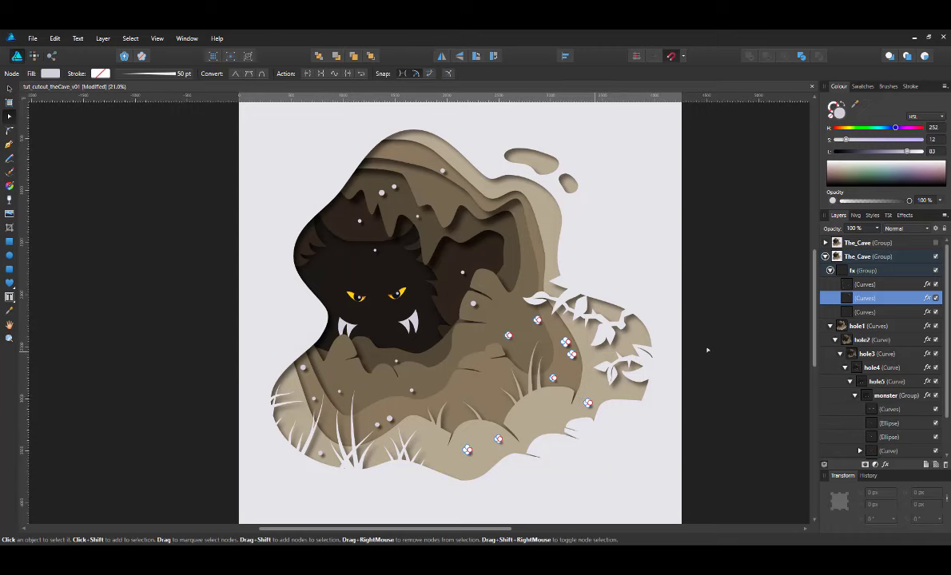
Step: Draw a dark ellipse about 951 × 428 px inside hole3, directly above hole4, across the lower cave ledge
{"action": "left_click", "coordinate": [869, 367]}
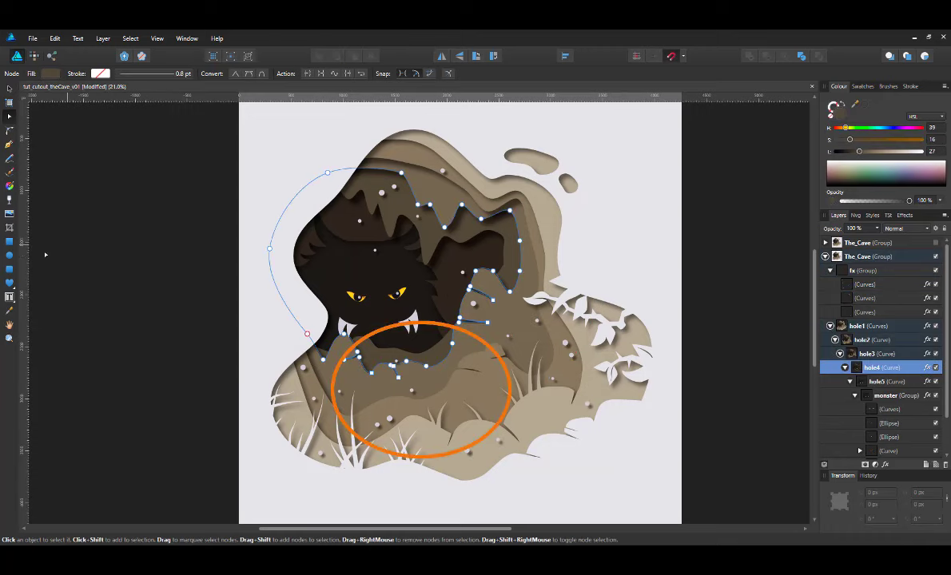
{"action": "left_click", "coordinate": [10, 256]}
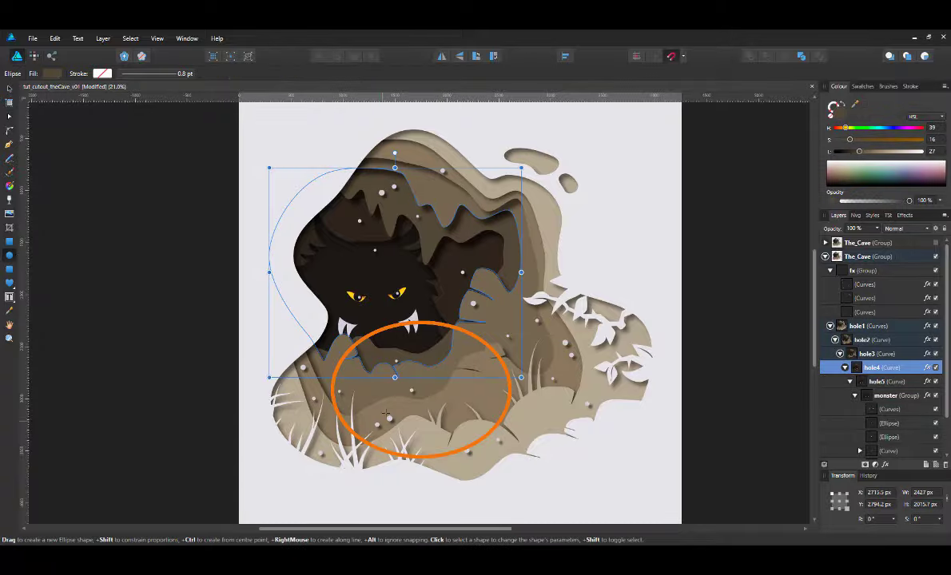
{"action": "left_click_drag", "start_coordinate": [360, 384], "coordinate": [457, 430]}
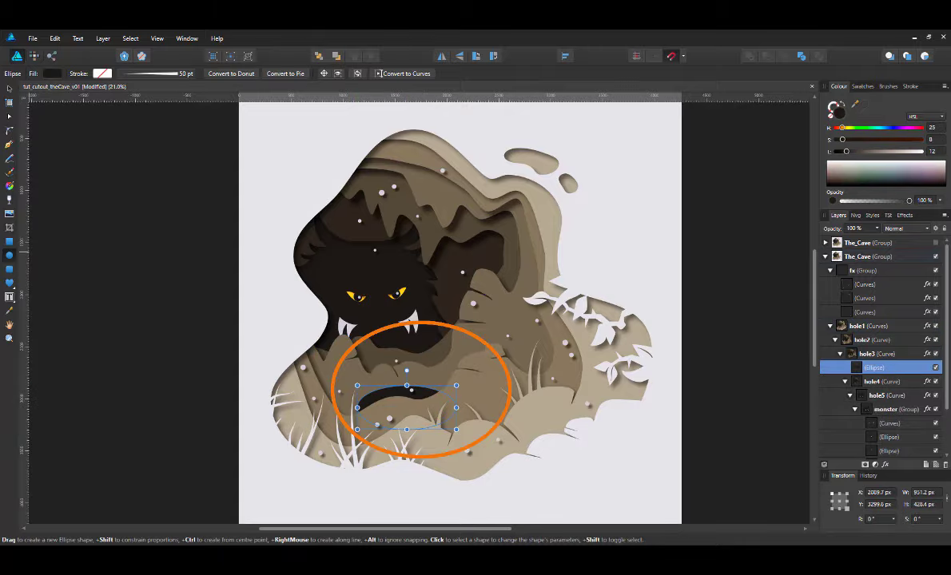
Step: Convert the ellipse to curves and reshape its nodes into a shadow band following the upper edge of the ledge
{"action": "left_click", "coordinate": [10, 117]}
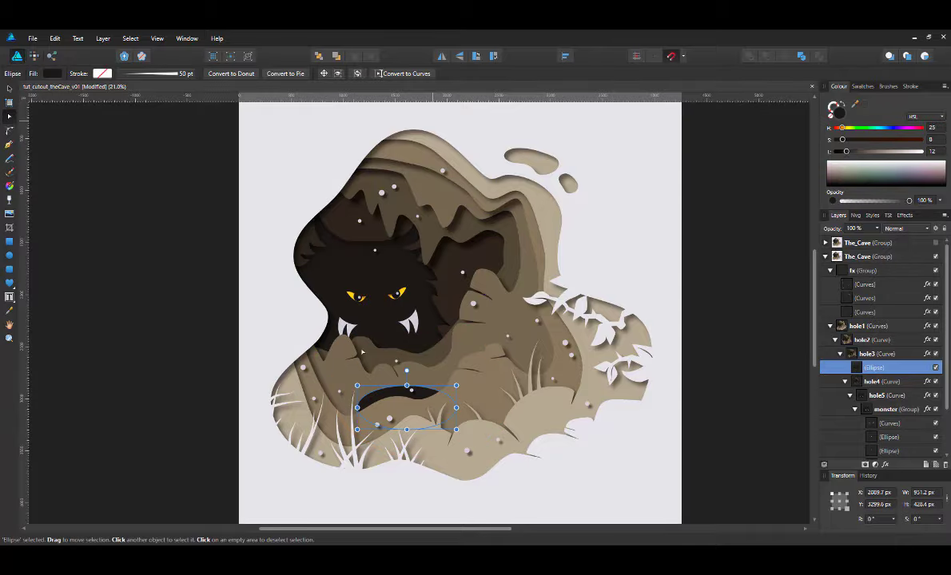
{"action": "left_click", "coordinate": [393, 73]}
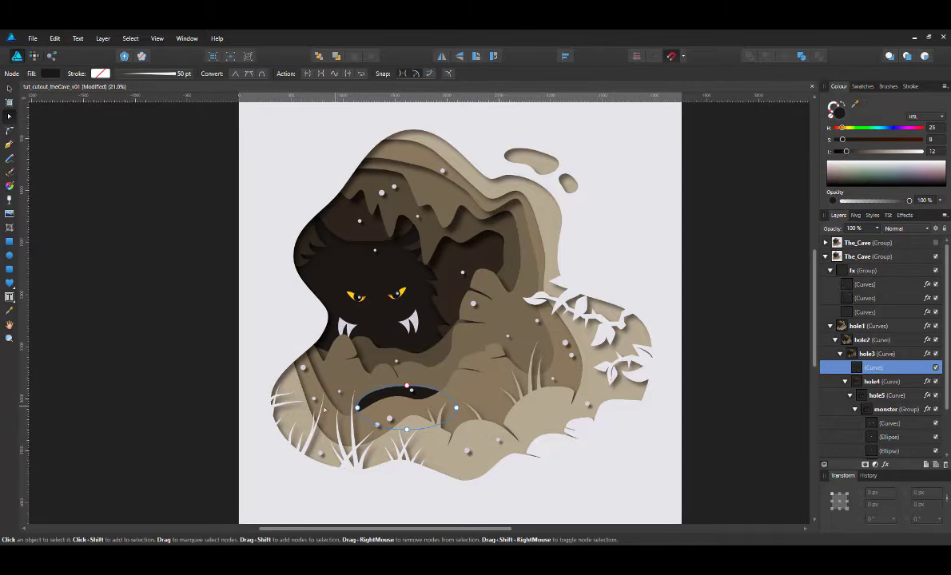
{"action": "mouse_move", "coordinate": [357, 407]}
{"action": "left_mouse_down"}
{"action": "mouse_move", "coordinate": [324, 400]}
{"action": "mouse_move", "coordinate": [352, 408]}
{"action": "left_mouse_up"}
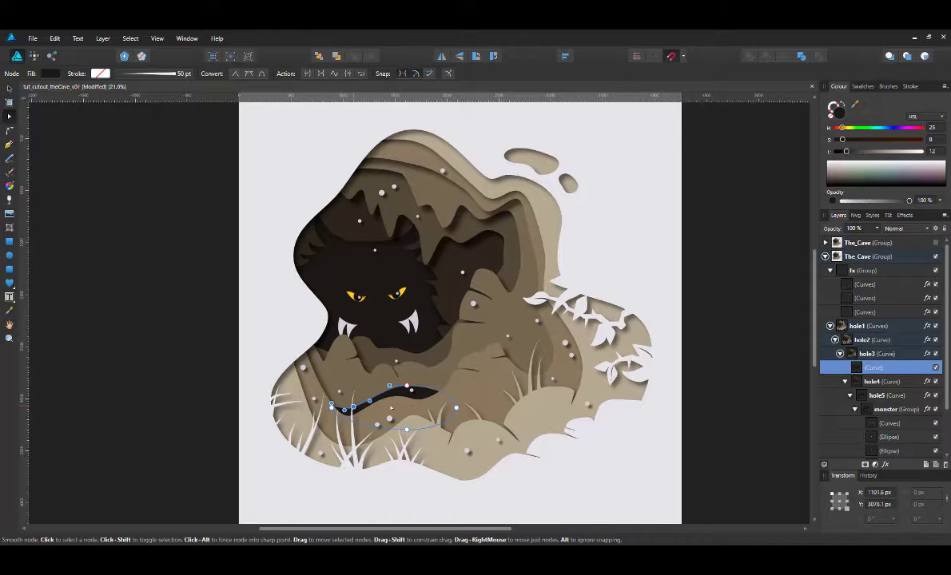
{"action": "left_click_drag", "start_coordinate": [431, 390], "coordinate": [476, 343]}
{"action": "left_click_drag", "start_coordinate": [426, 391], "coordinate": [480, 365]}
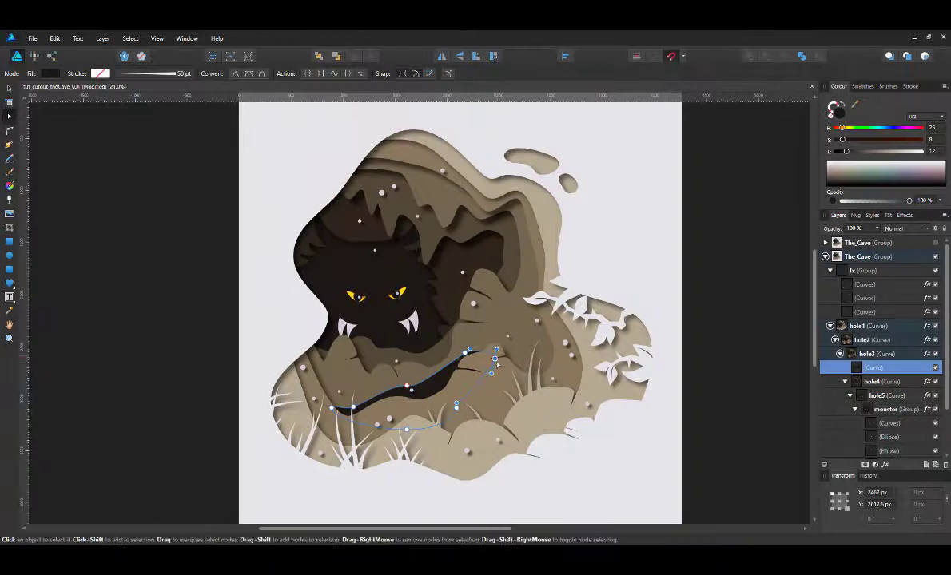
Step: Apply a Gaussian Blur layer effect with a radius of about 18.9 px to the shadow curve
{"action": "left_click", "coordinate": [885, 465]}
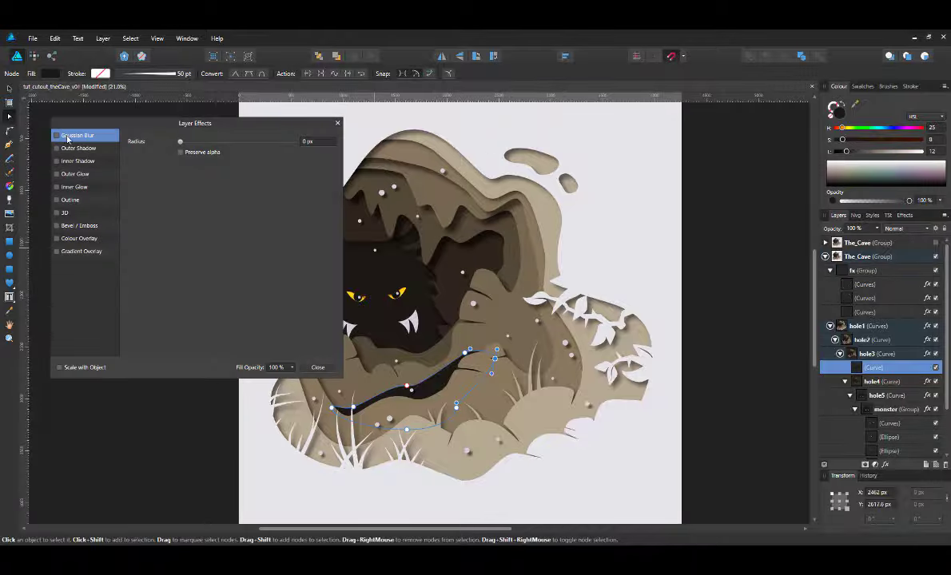
{"action": "left_click", "coordinate": [56, 135]}
{"action": "left_click_drag", "start_coordinate": [180, 142], "coordinate": [240, 151]}
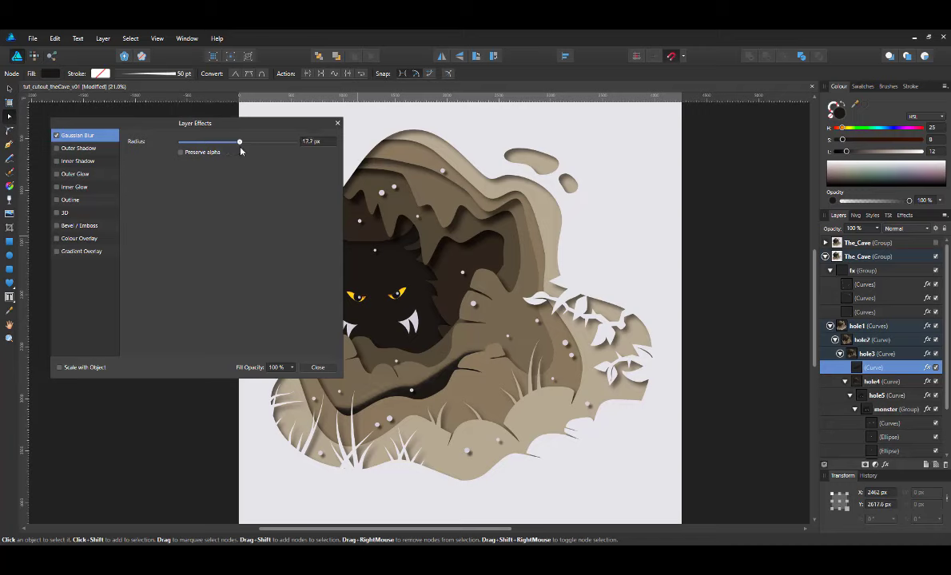
Step: Set the blurred shadow curve's opacity to 50% and close the effect settings
{"action": "left_click", "coordinate": [858, 229]}
{"action": "type", "text": "1"}
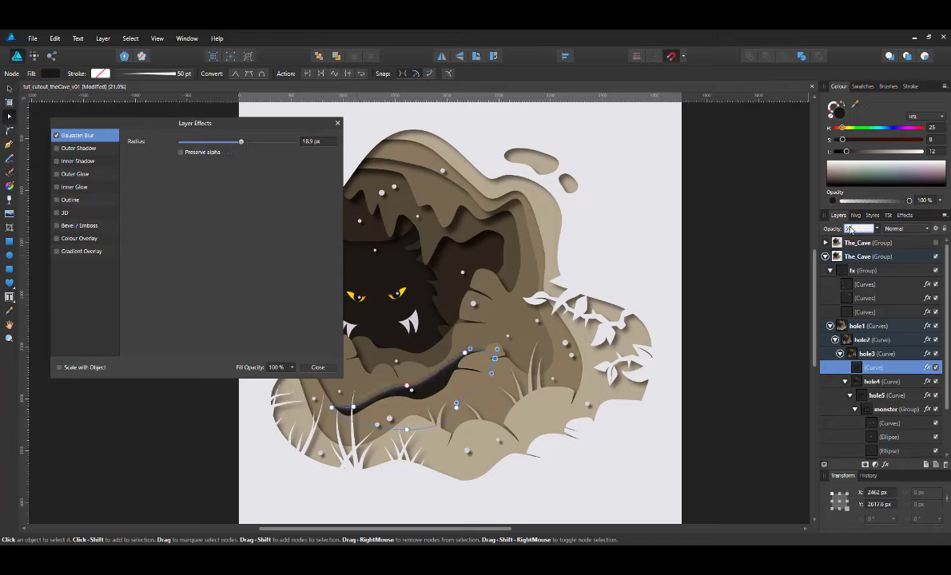
{"action": "type", "text": "5"}
{"action": "key", "text": "Return"}
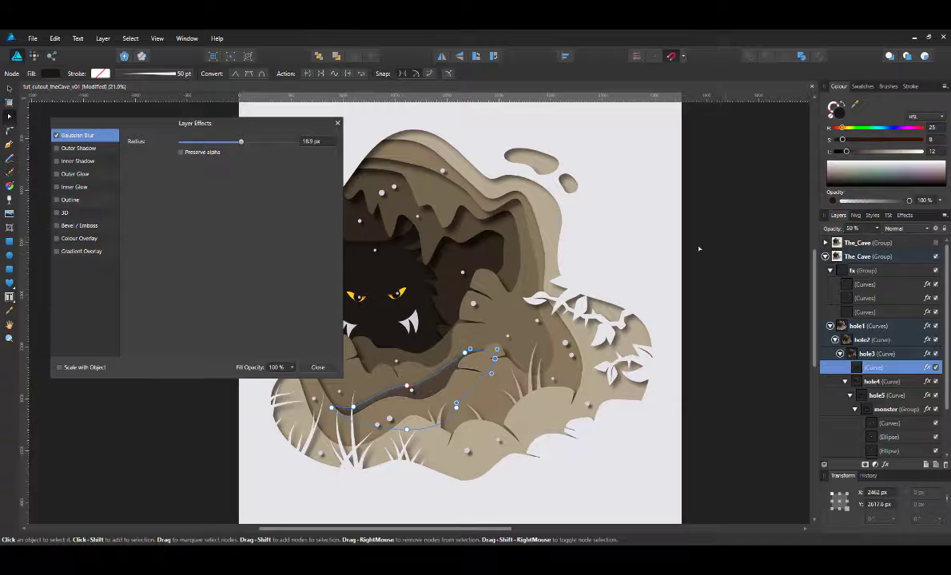
{"action": "left_click", "coordinate": [317, 368]}
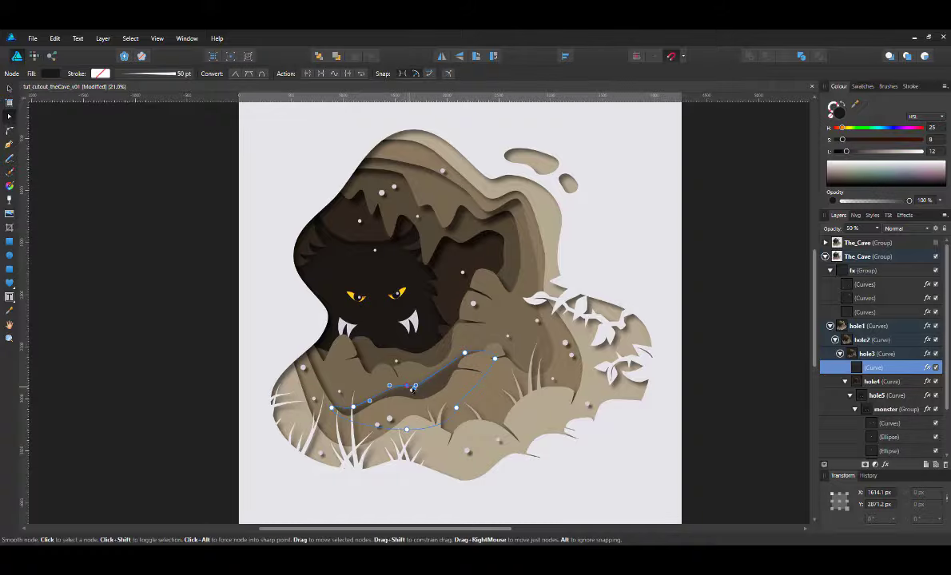
Step: Fine-tune the upper edge nodes and segments of the shadow curve to follow the rock contour, then deselect it
{"action": "left_click", "coordinate": [412, 390]}
{"action": "left_click_drag", "start_coordinate": [422, 392], "coordinate": [411, 392]}
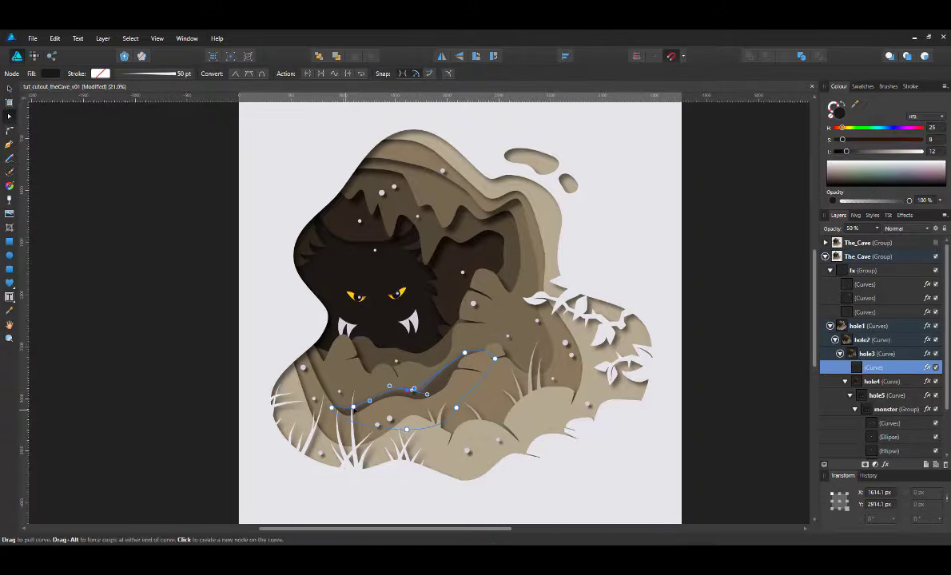
{"action": "left_click", "coordinate": [353, 409]}
{"action": "left_click_drag", "start_coordinate": [354, 413], "coordinate": [354, 411]}
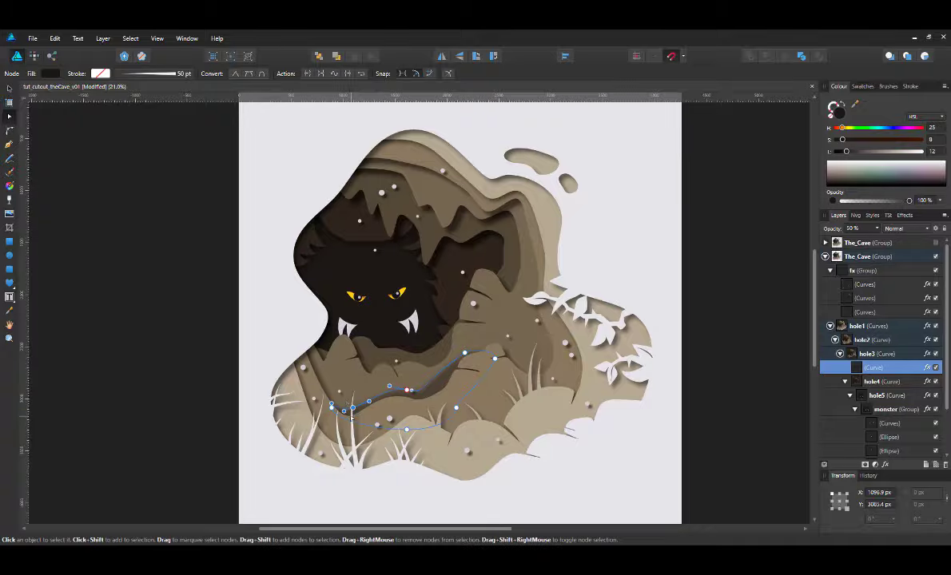
{"action": "left_click_drag", "start_coordinate": [352, 411], "coordinate": [353, 412]}
{"action": "left_click", "coordinate": [439, 375]}
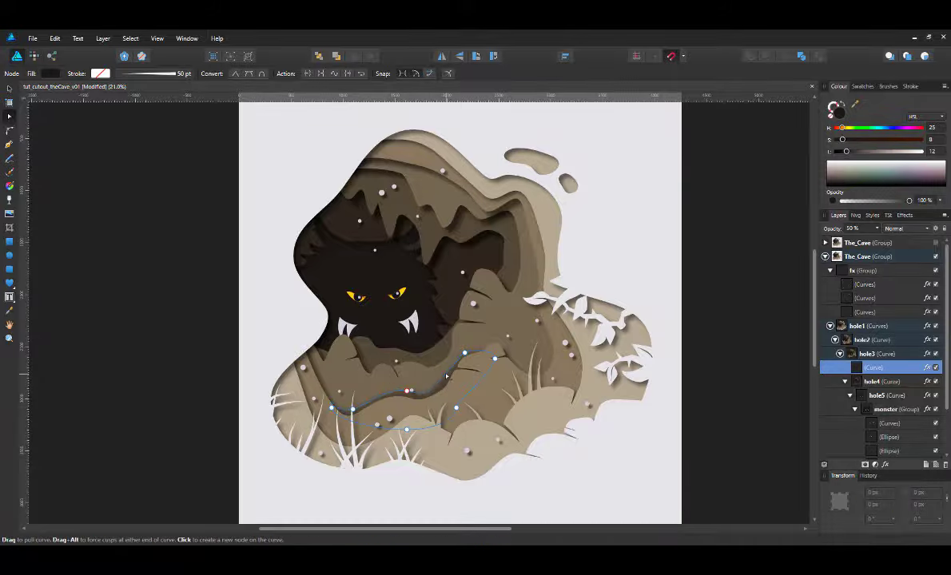
{"action": "left_click", "coordinate": [212, 361]}
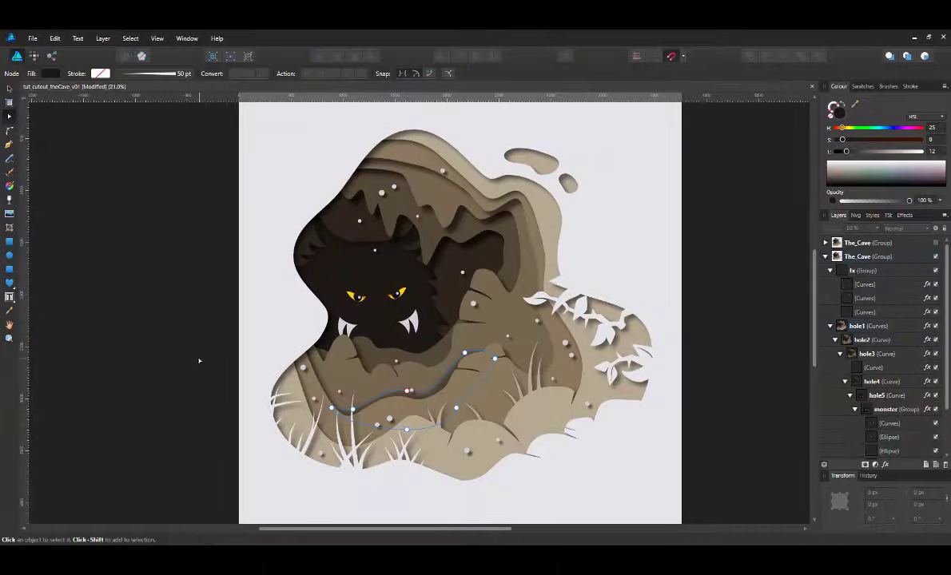